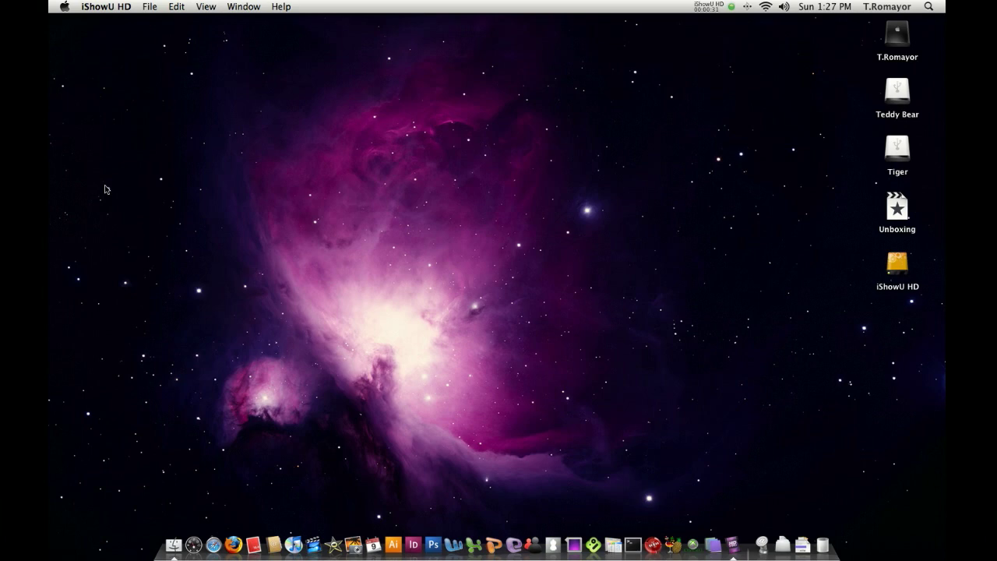
- Launch System Preferences from the Apple menu to show all preference panes
{"action": "left_click", "coordinate": [65, 7]}
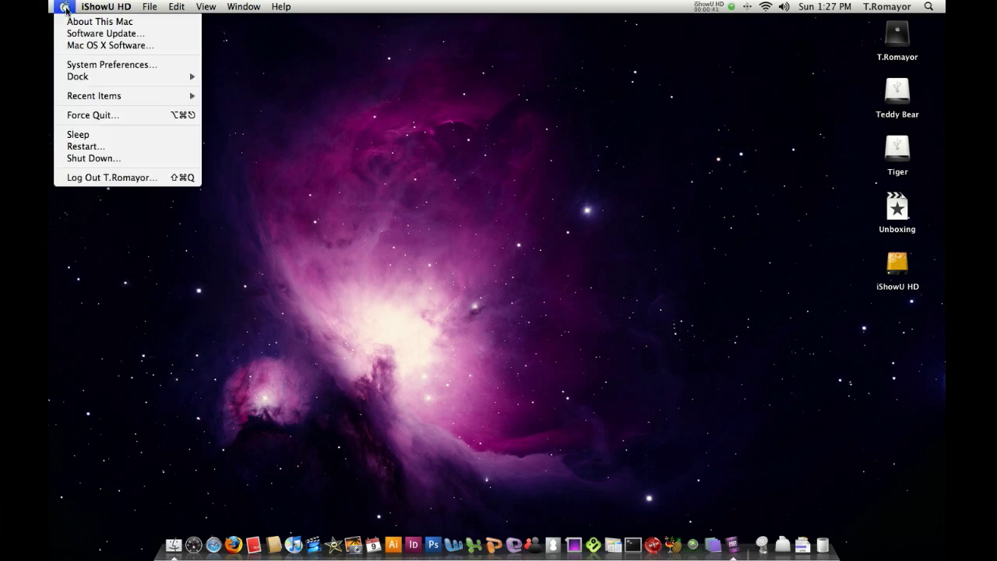
{"action": "left_click", "coordinate": [77, 69]}
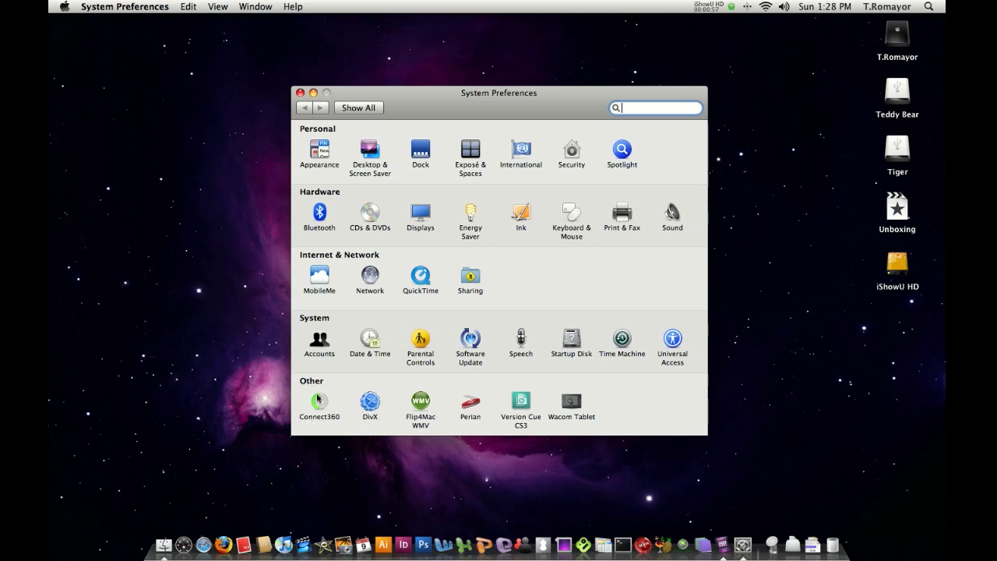
- Open the Connect360 pane, check its version 3.36 on About, then return to Status
{"action": "left_click", "coordinate": [319, 404]}
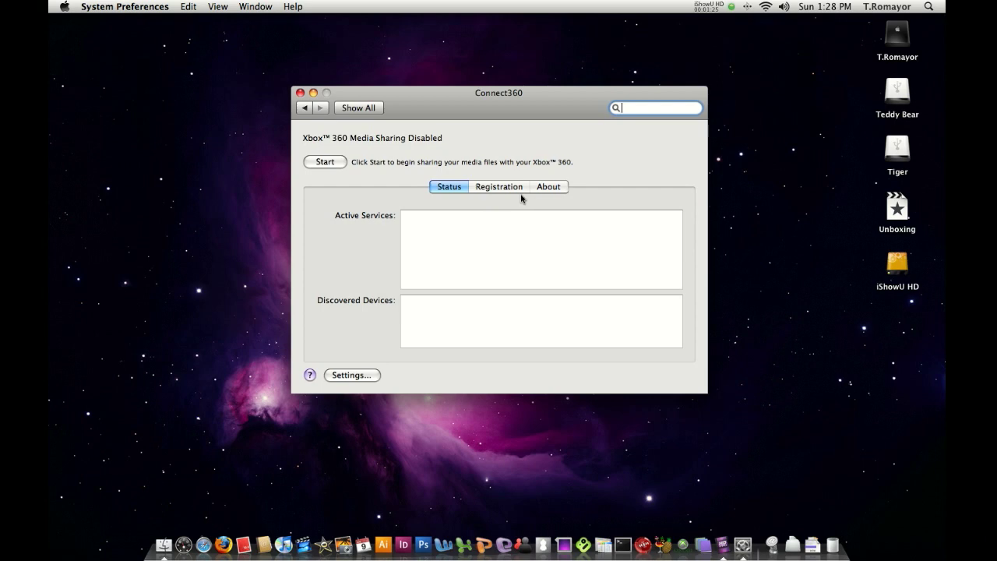
{"action": "left_click", "coordinate": [546, 189]}
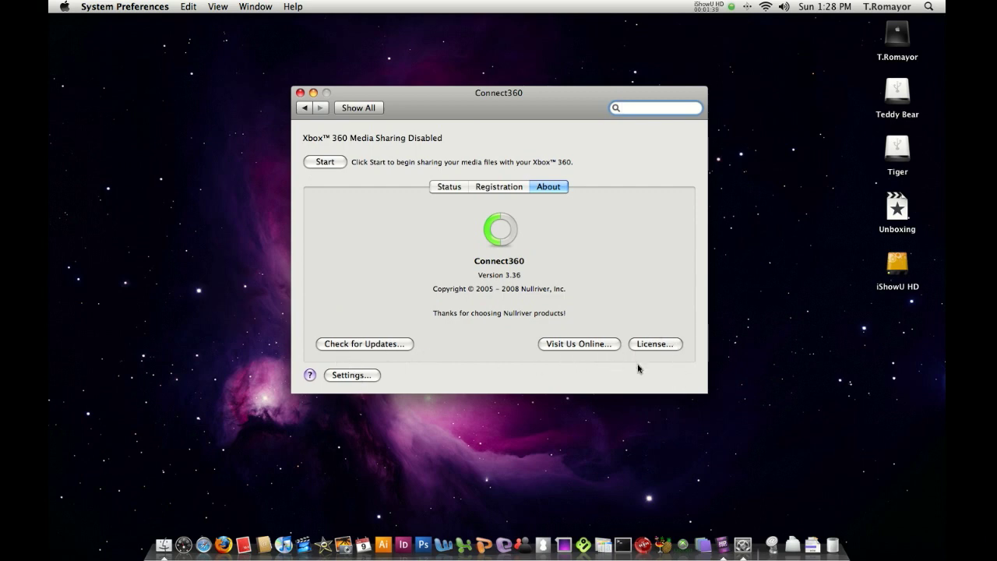
{"action": "left_click", "coordinate": [445, 187]}
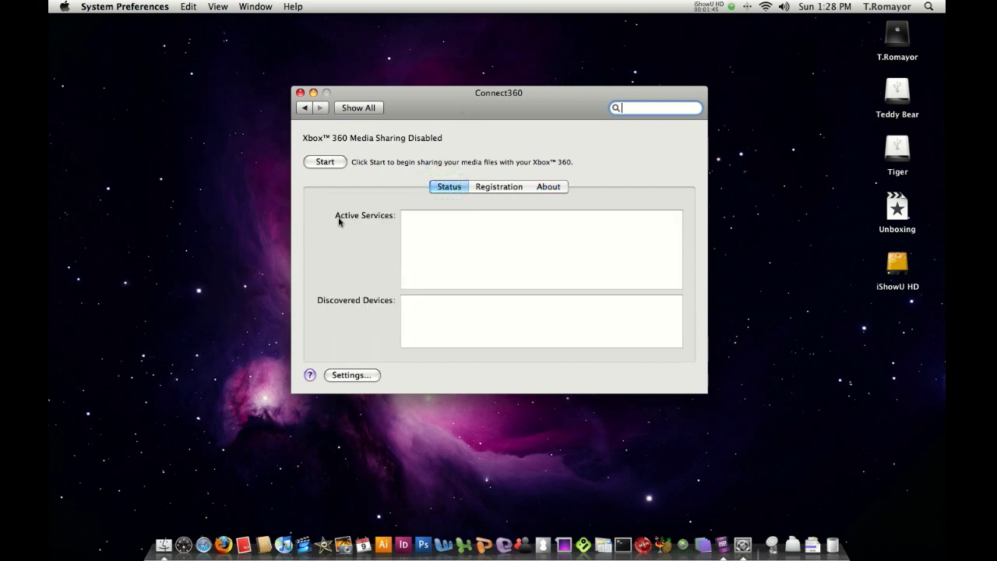
- Start Connect360 sharing so iTunes, iPhoto and Movies become active Xbox 360 services
{"action": "left_click", "coordinate": [321, 165]}
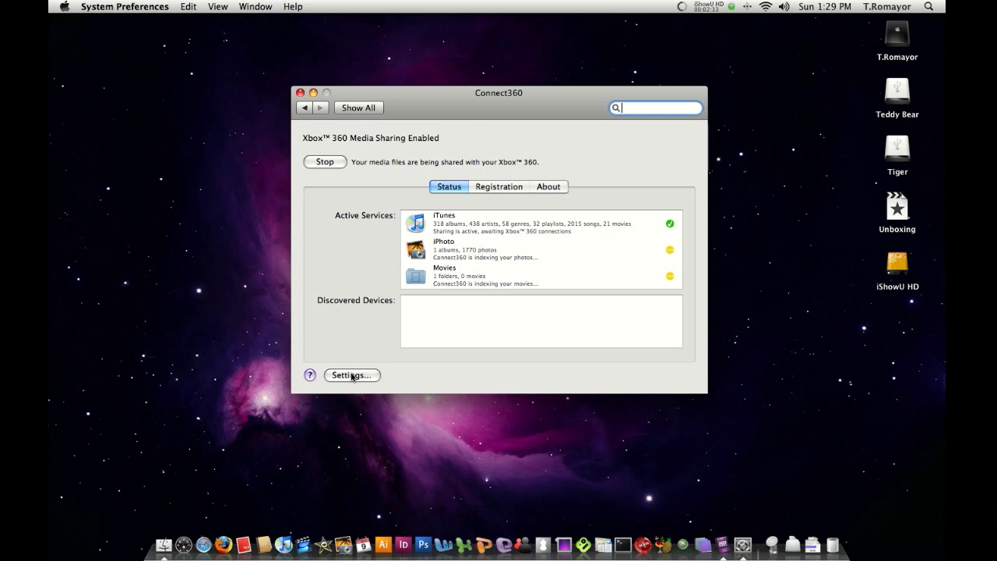
- Review Connect360's iTunes and iPhoto sharing settings, keeping image transcoding quality at Highest
{"action": "left_click", "coordinate": [352, 376]}
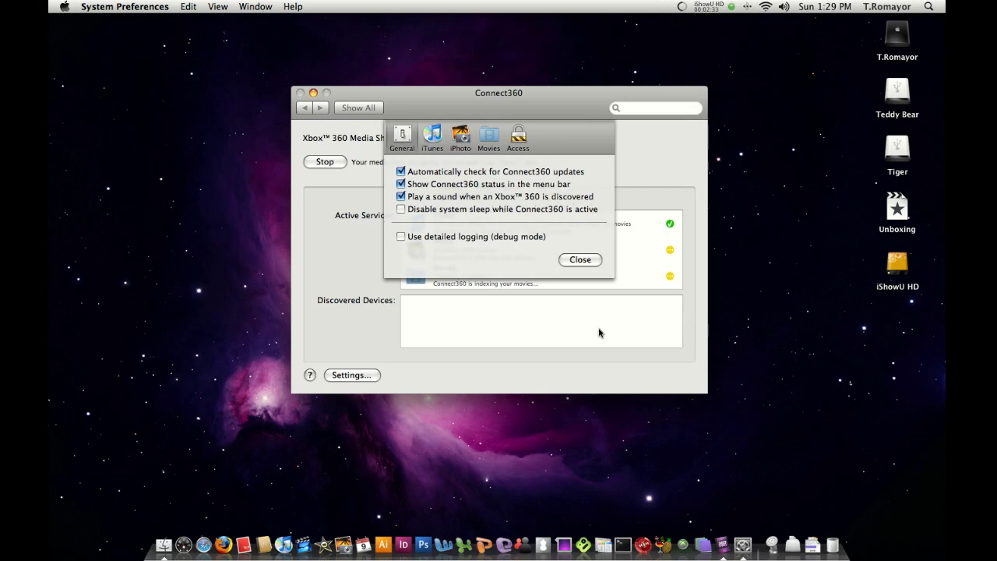
{"action": "left_click", "coordinate": [438, 152]}
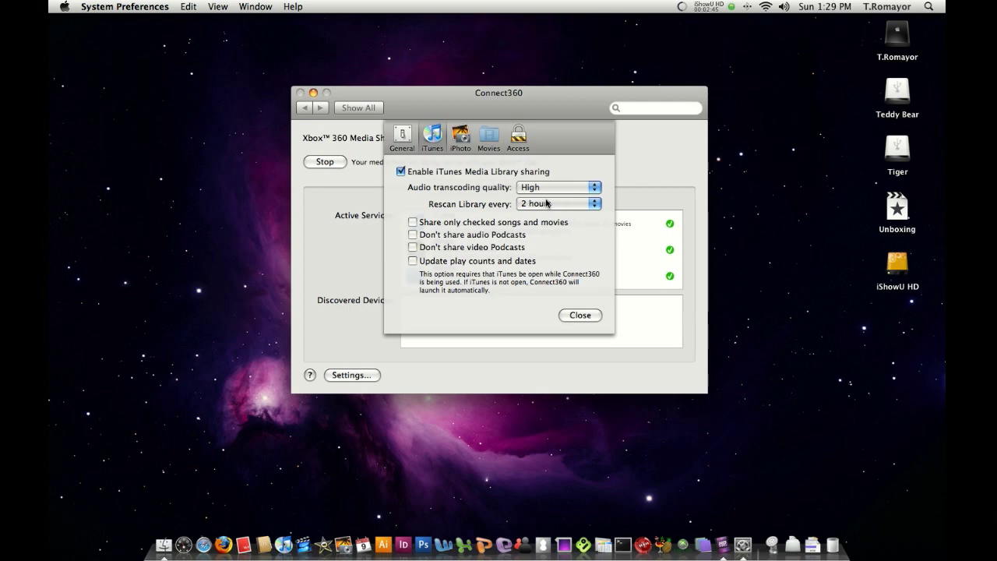
{"action": "left_click", "coordinate": [458, 138]}
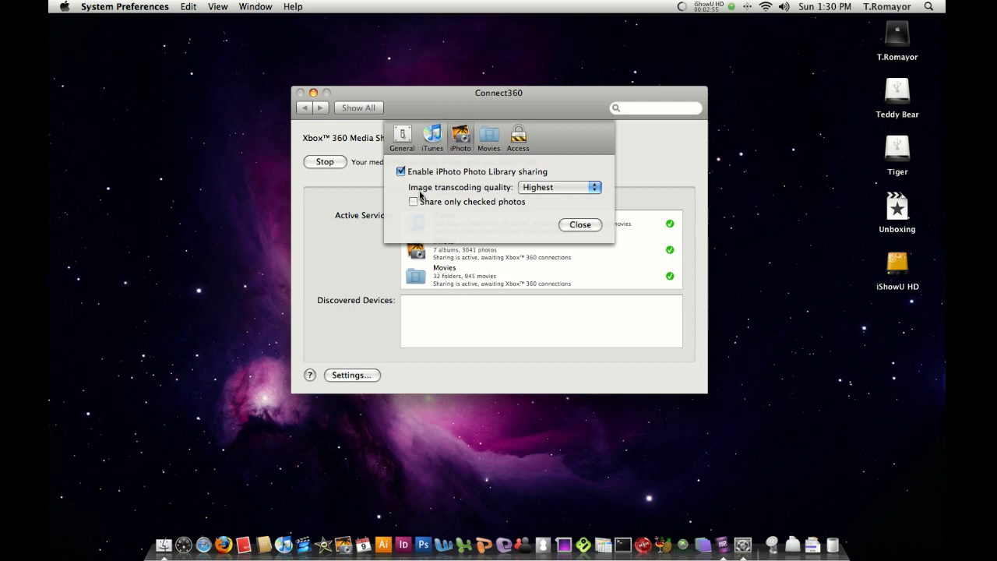
{"action": "left_click", "coordinate": [535, 192]}
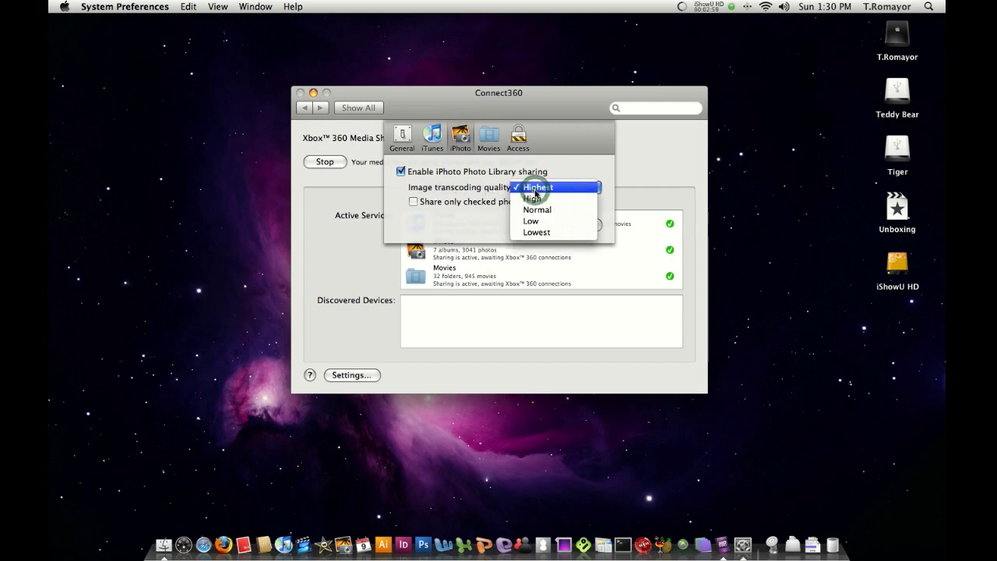
{"action": "left_click", "coordinate": [535, 193]}
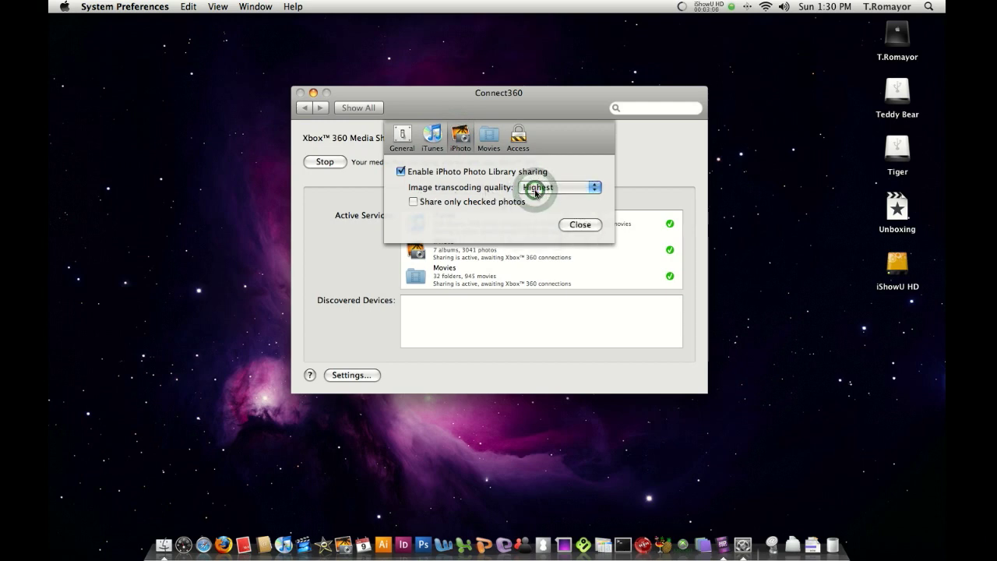
- Keep movies shared from Teddy Bear with the folder rescanned every 5 minutes
{"action": "left_click", "coordinate": [488, 138]}
{"action": "left_click", "coordinate": [488, 138]}
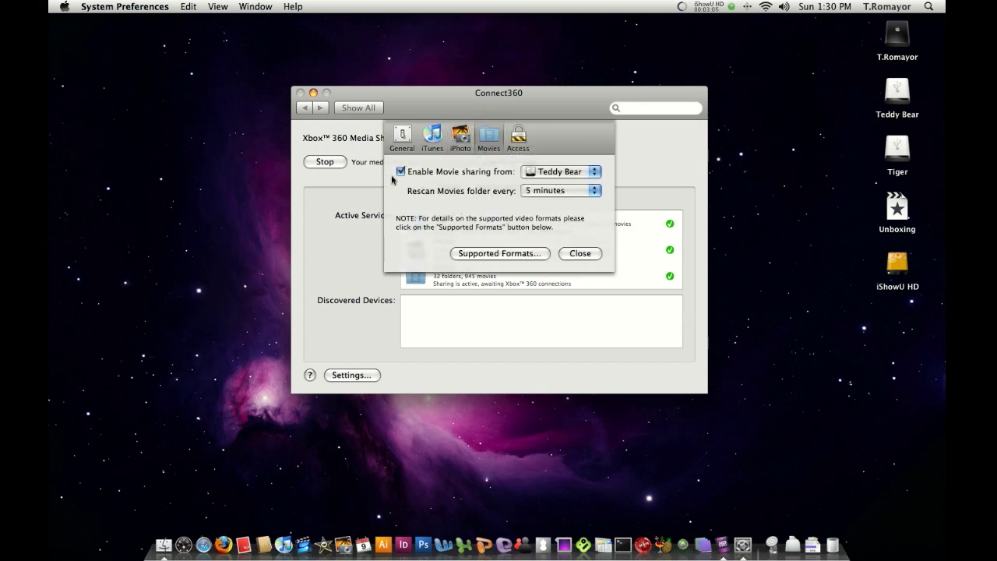
{"action": "left_click", "coordinate": [597, 172]}
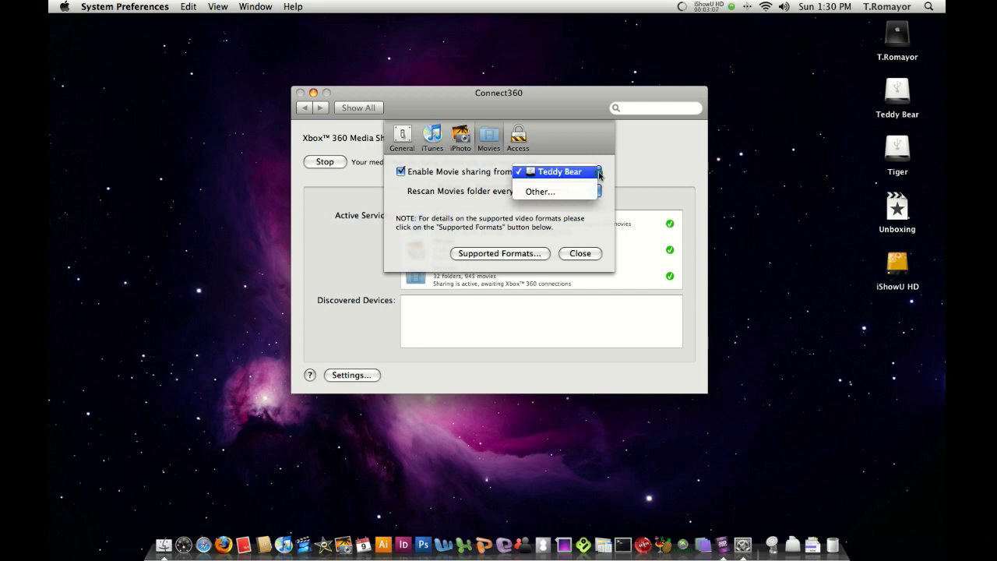
{"action": "left_click", "coordinate": [598, 173]}
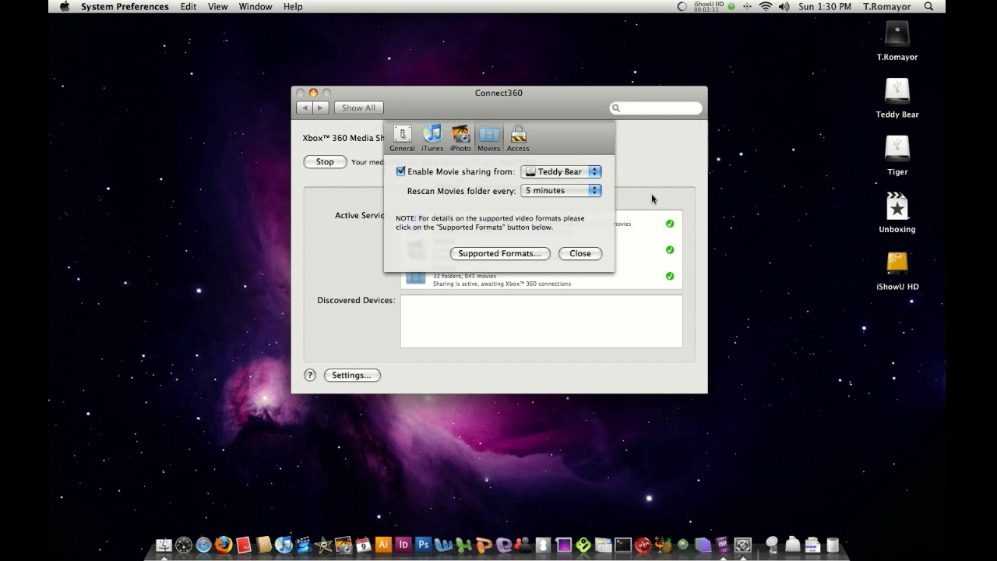
{"action": "left_click", "coordinate": [557, 195]}
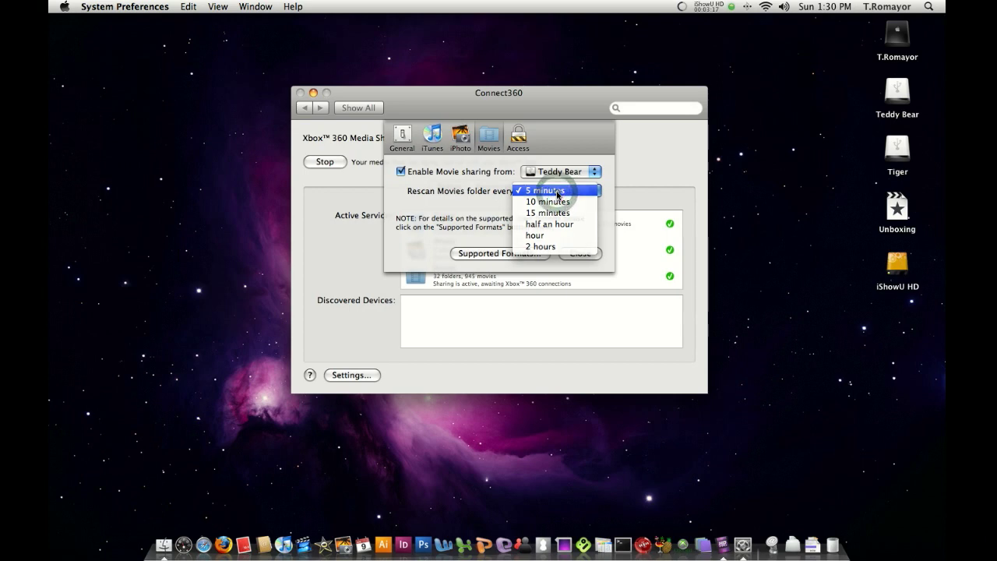
{"action": "left_click", "coordinate": [557, 195]}
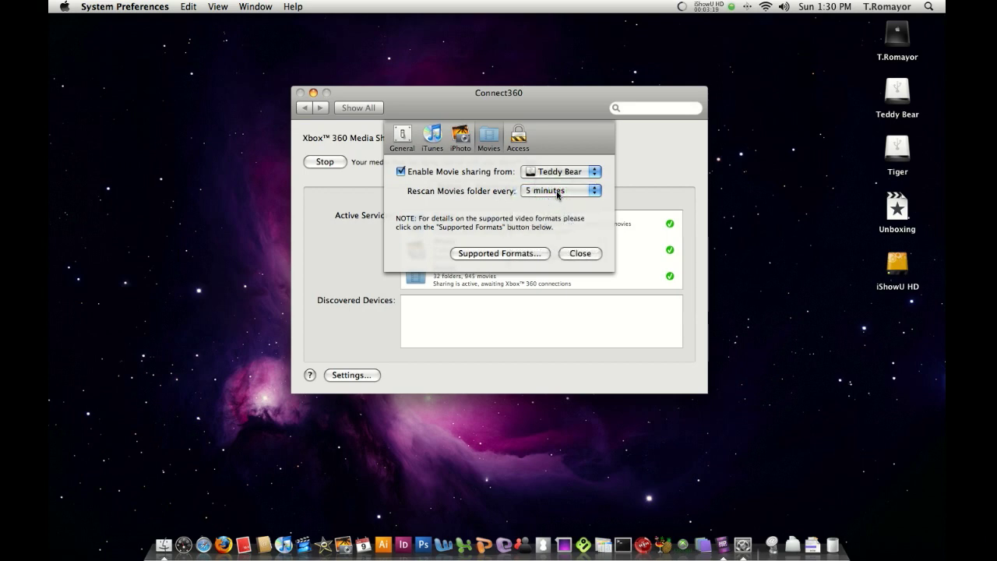
- Look over the allowed hosts list and general preferences, then close Connect360 settings
{"action": "left_click", "coordinate": [518, 139]}
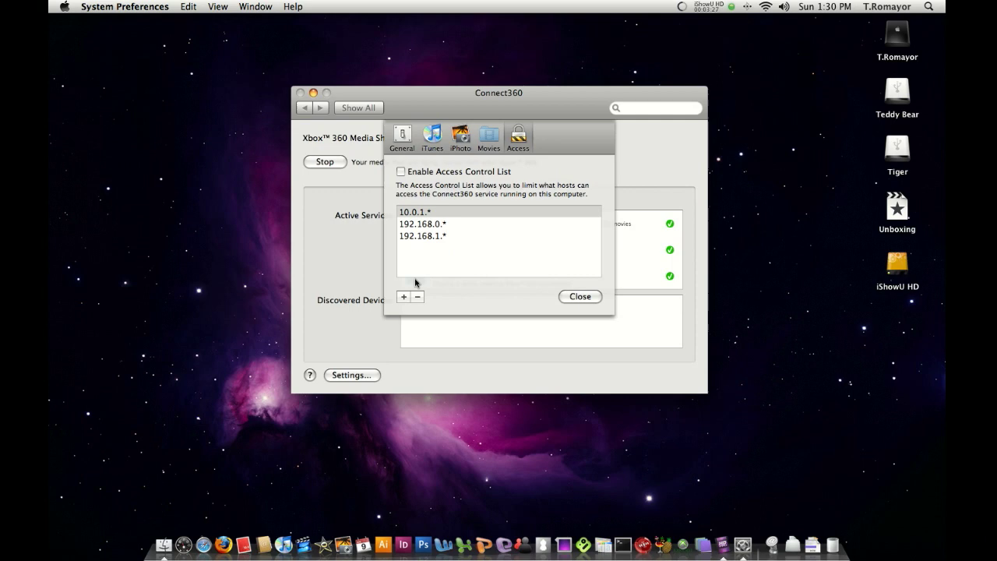
{"action": "left_click", "coordinate": [402, 140]}
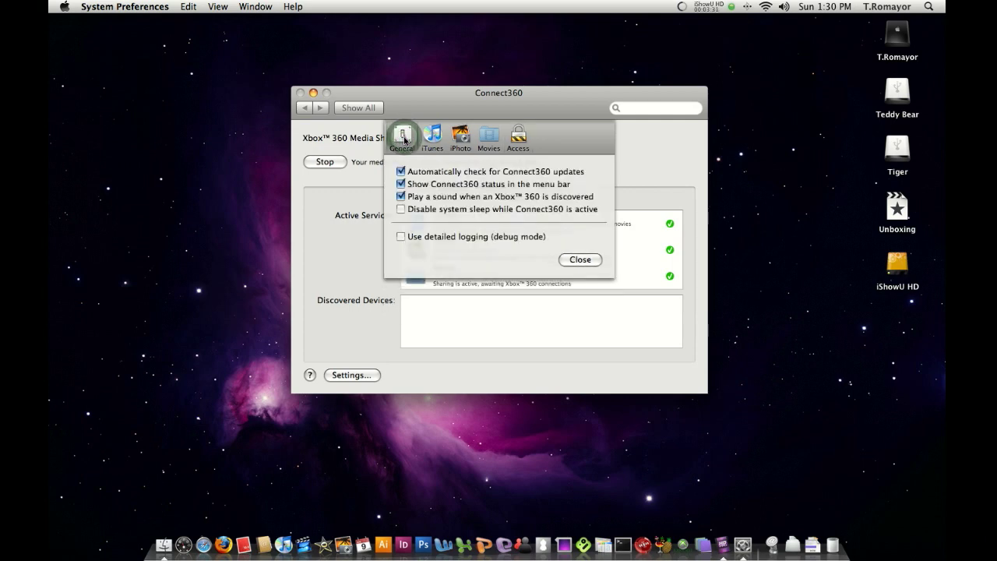
{"action": "left_click", "coordinate": [580, 260]}
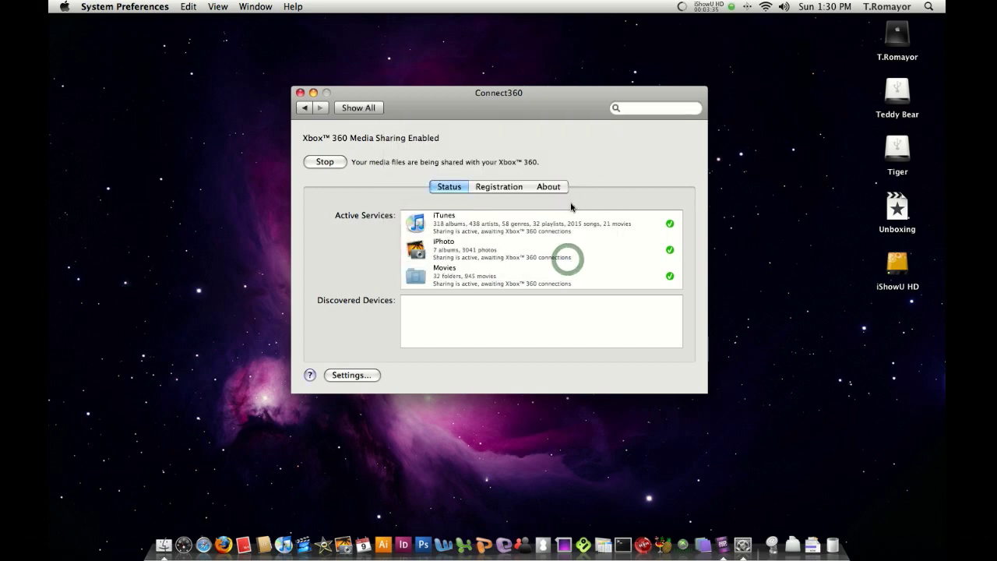
- Show the Connect360 About information, leading to the nullriver.com home page in Safari
{"action": "left_click", "coordinate": [547, 189]}
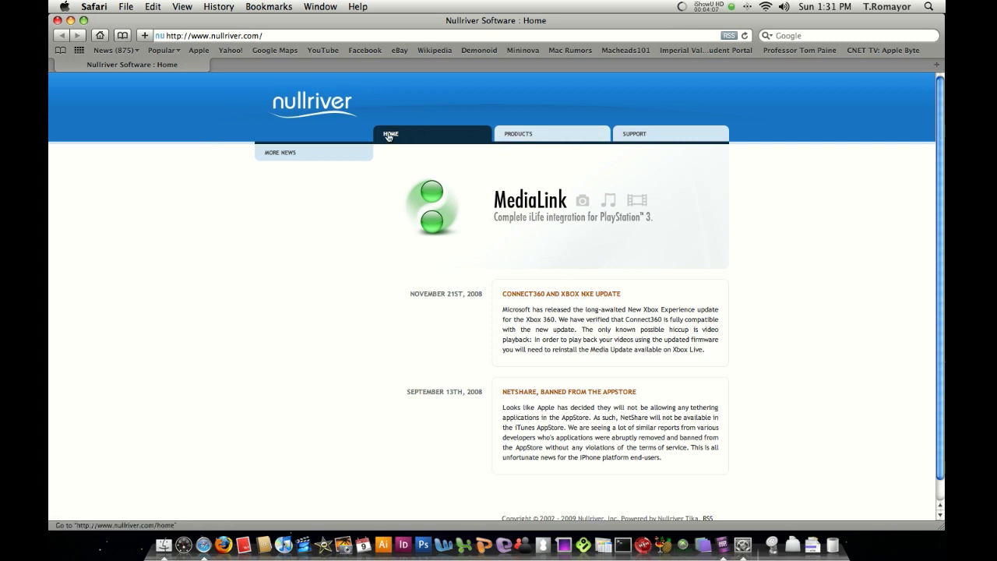
- Go to the Connect360 product page via PRODUCTS on nullriver.com
{"action": "left_click", "coordinate": [508, 137]}
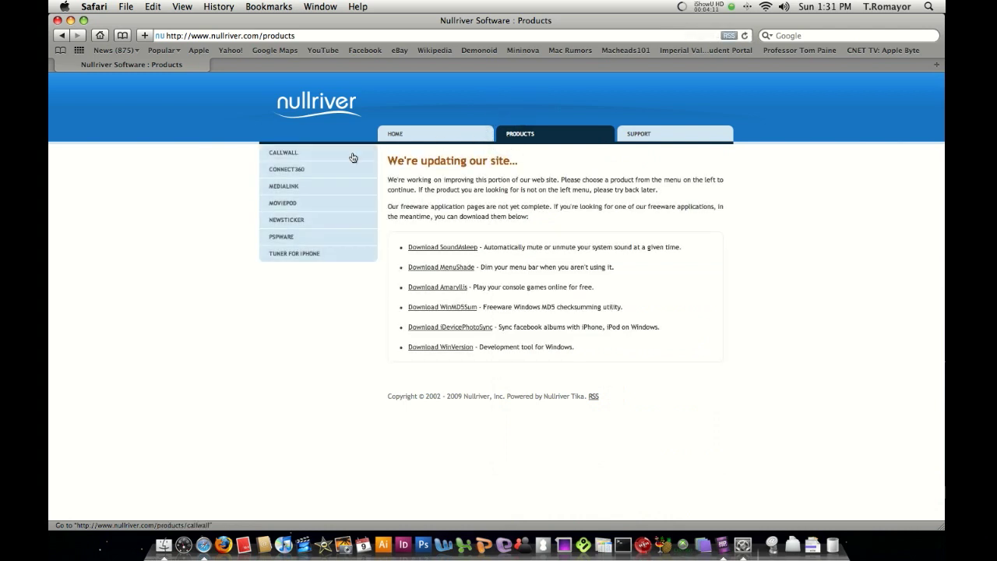
{"action": "left_click", "coordinate": [287, 171]}
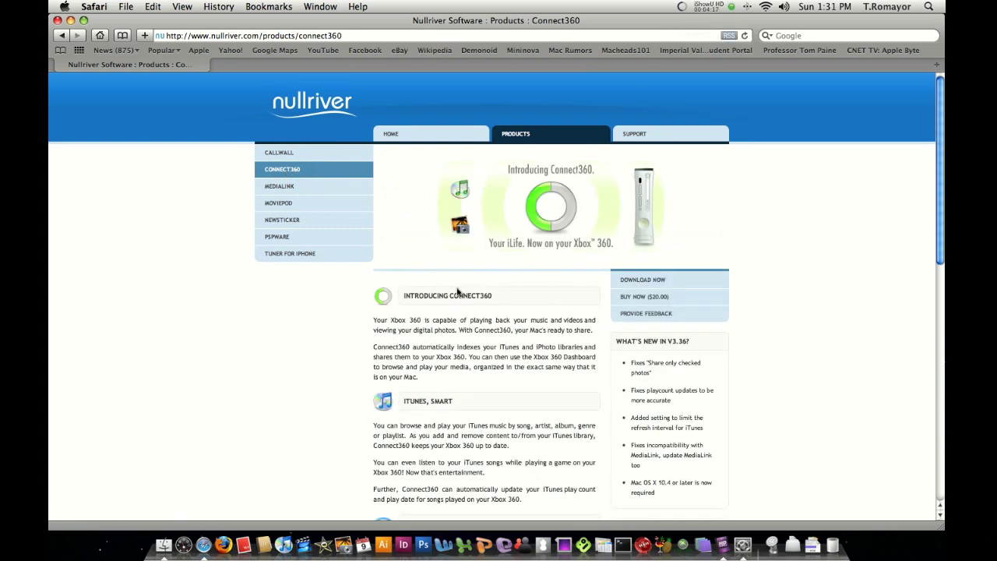
{"action": "scroll", "coordinate": [484, 416], "scroll_direction": "down", "scroll_amount": 3}
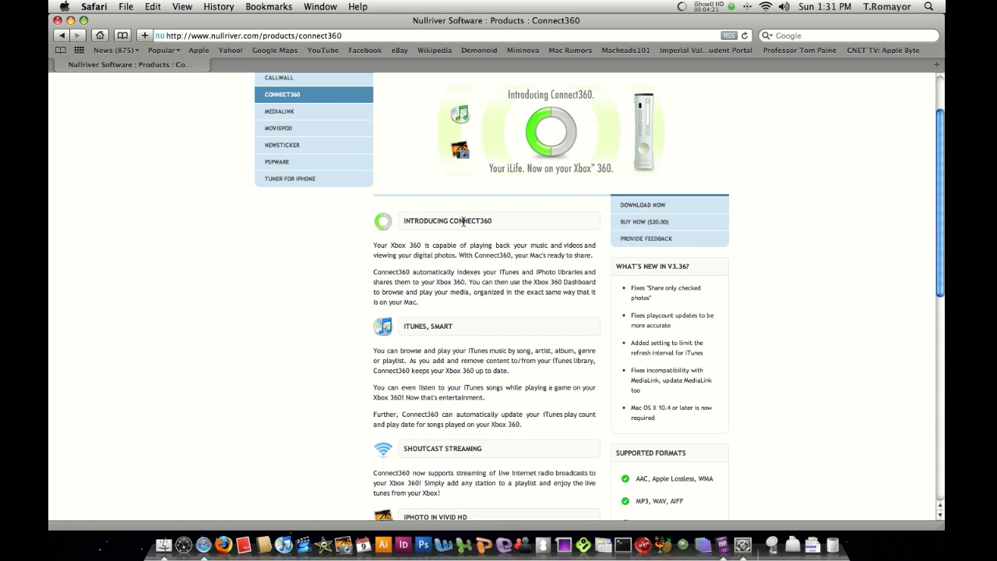
{"action": "scroll", "coordinate": [421, 373], "scroll_direction": "down", "scroll_amount": 3}
{"action": "scroll", "coordinate": [455, 337], "scroll_direction": "down", "scroll_amount": 6}
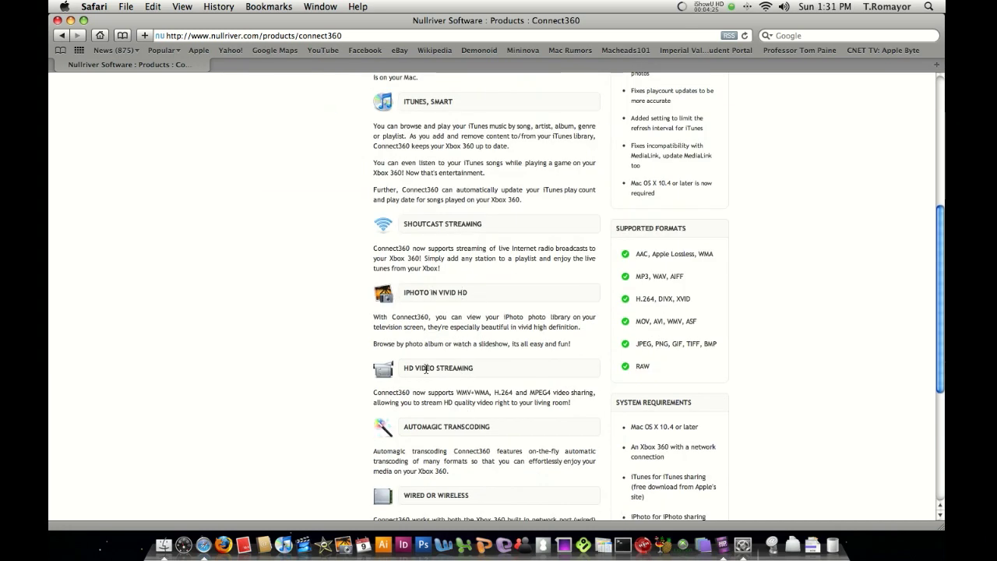
{"action": "scroll", "coordinate": [419, 373], "scroll_direction": "down", "scroll_amount": 6}
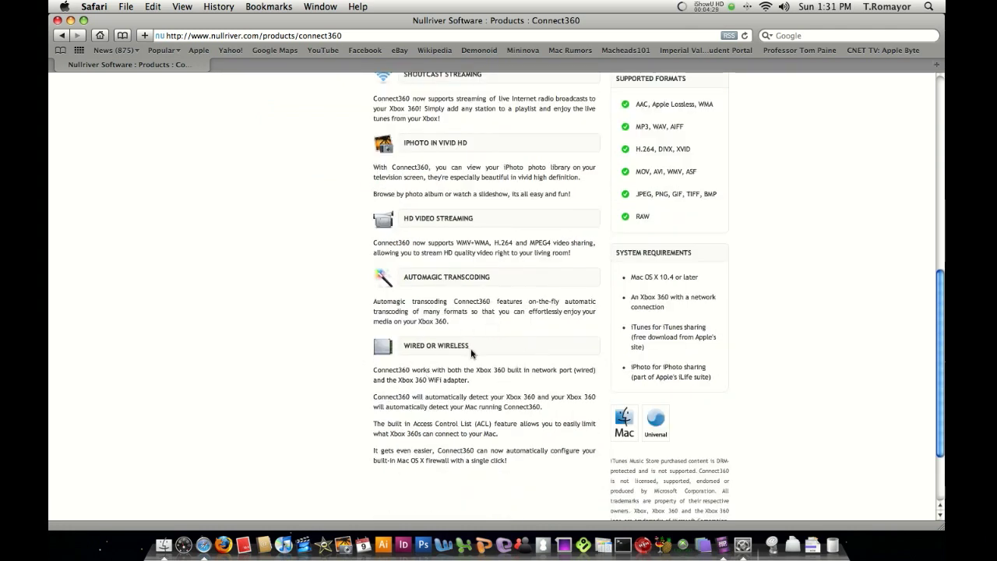
{"action": "scroll", "coordinate": [389, 366], "scroll_direction": "up", "scroll_amount": 15}
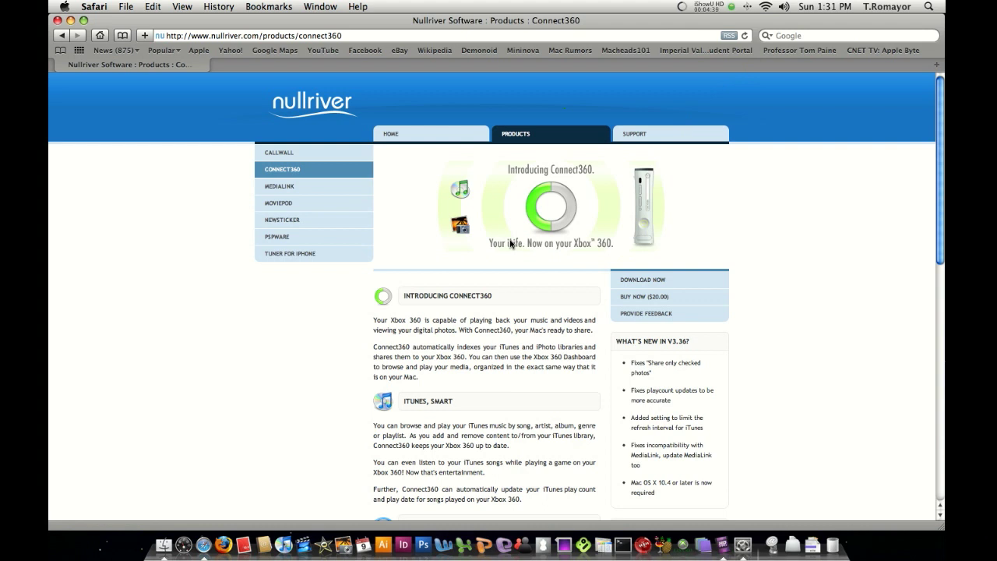
{"action": "scroll", "coordinate": [511, 244], "scroll_direction": "down", "scroll_amount": 2}
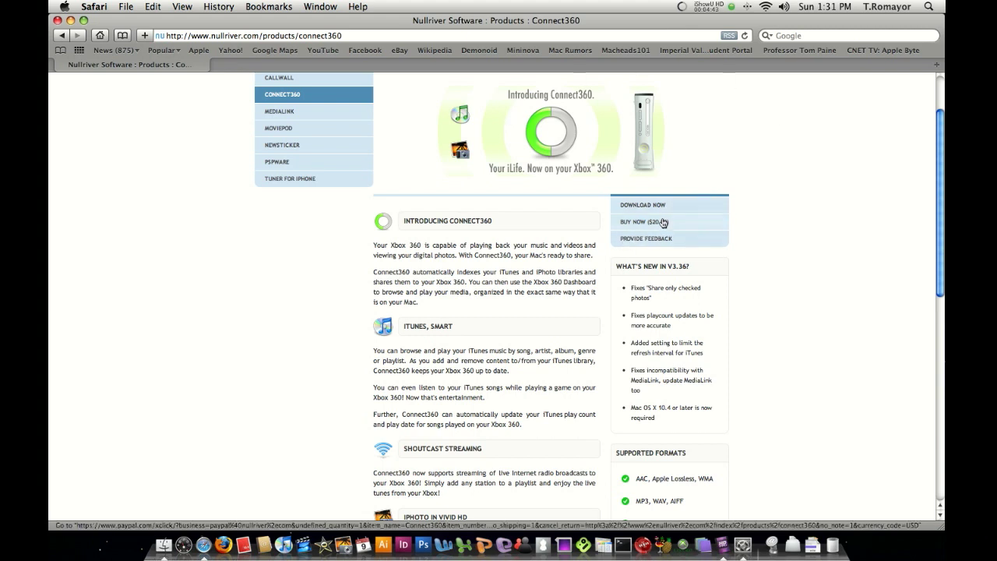
{"action": "scroll", "coordinate": [663, 223], "scroll_direction": "up", "scroll_amount": 2}
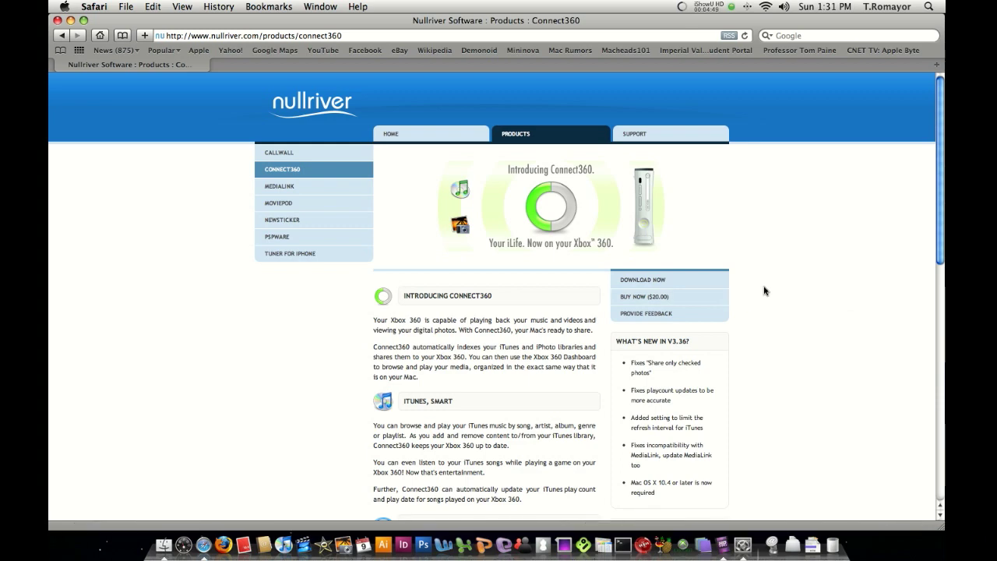
{"action": "scroll", "coordinate": [764, 290], "scroll_direction": "down", "scroll_amount": 6}
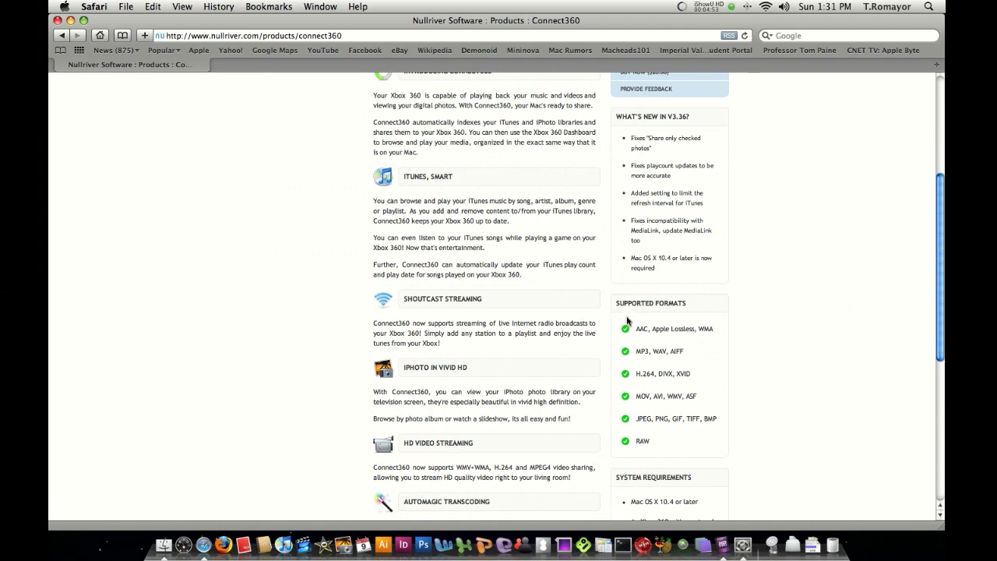
{"action": "left_click_drag", "start_coordinate": [636, 329], "coordinate": [648, 433]}
{"action": "left_click", "coordinate": [705, 413]}
{"action": "scroll", "coordinate": [722, 423], "scroll_direction": "down", "scroll_amount": 3}
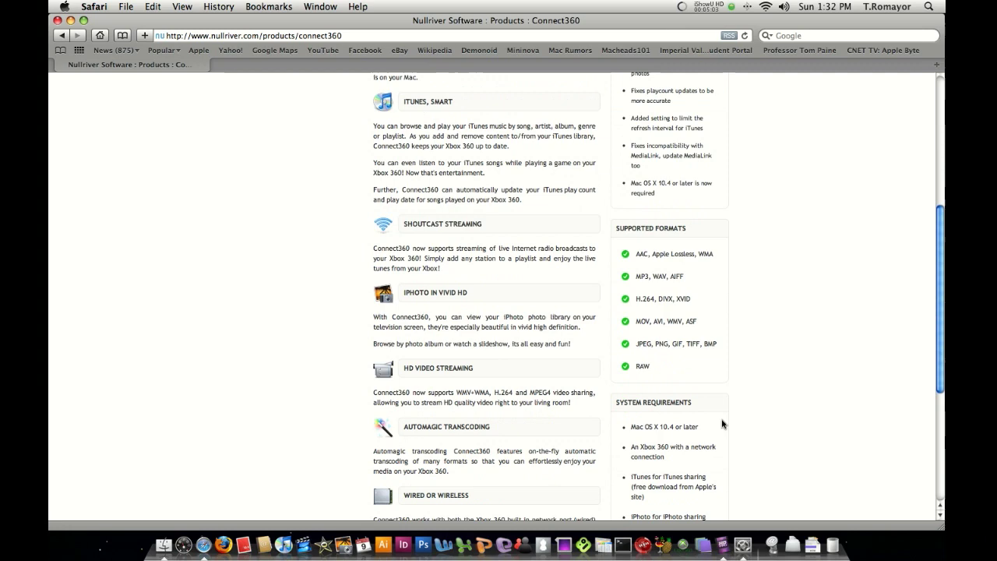
{"action": "scroll", "coordinate": [722, 423], "scroll_direction": "down", "scroll_amount": 6}
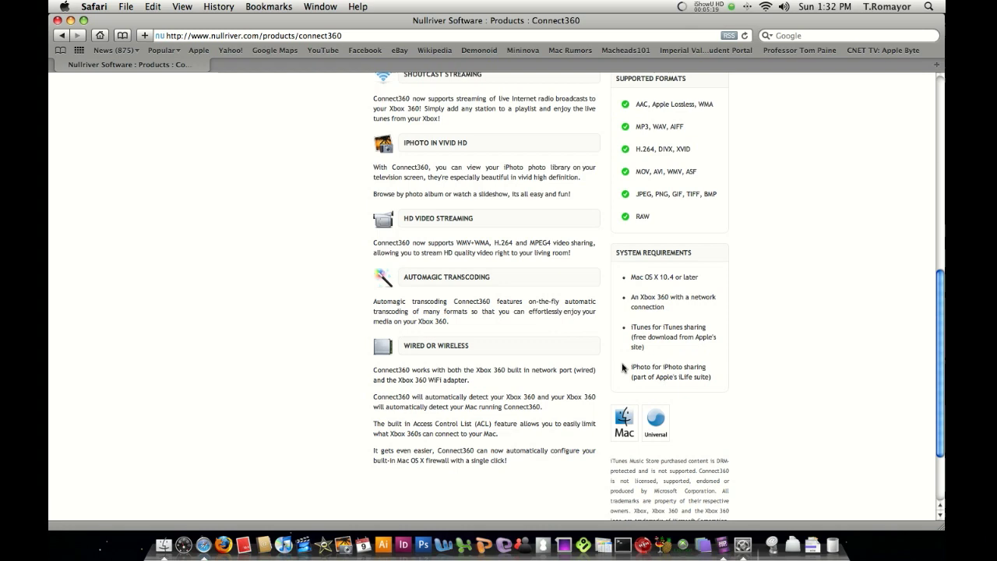
{"action": "scroll", "coordinate": [631, 343], "scroll_direction": "up", "scroll_amount": 10}
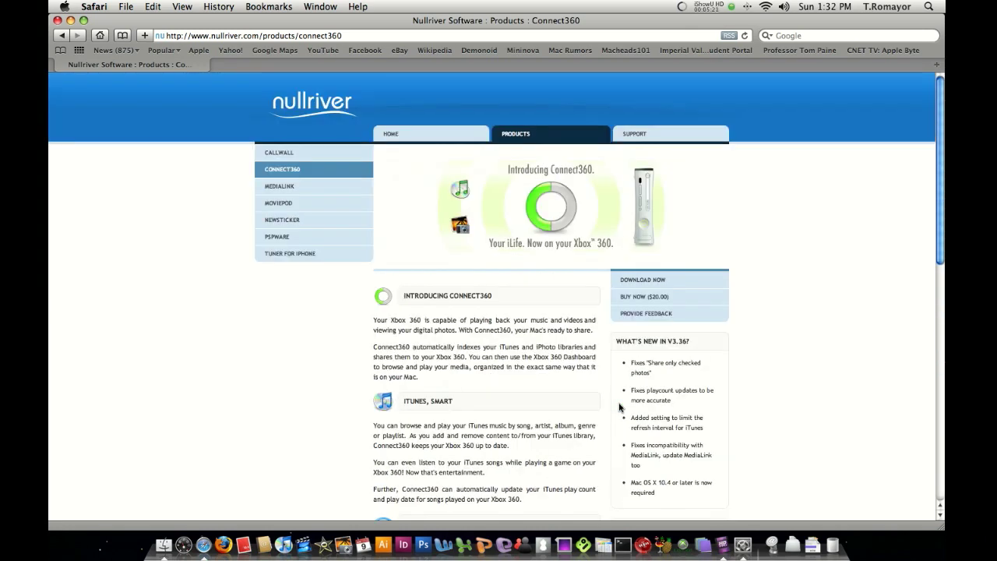